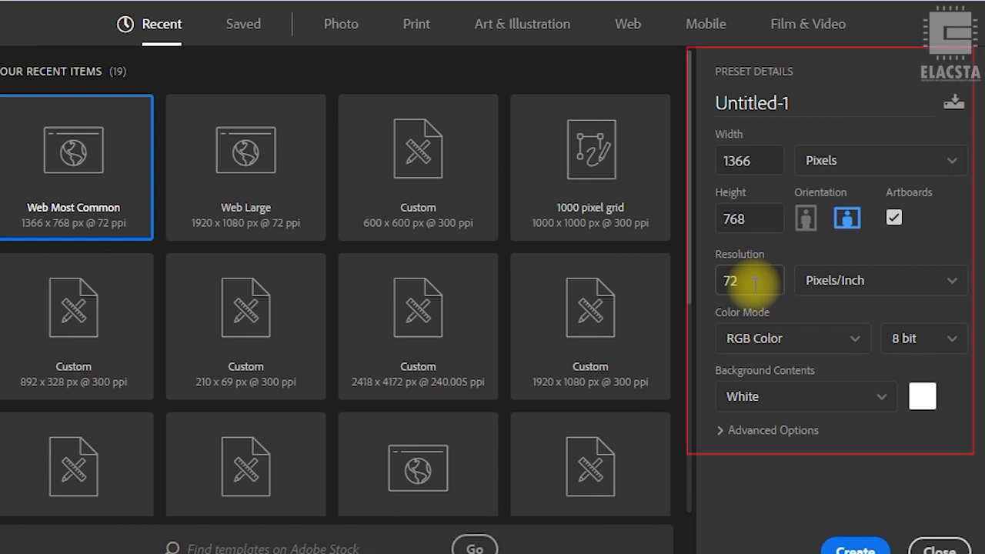
Try a resolution of 300 pixels per inch for the new document and return it to 72
drag(756, 283, 653, 291)
text(300)
double_click(753, 282)
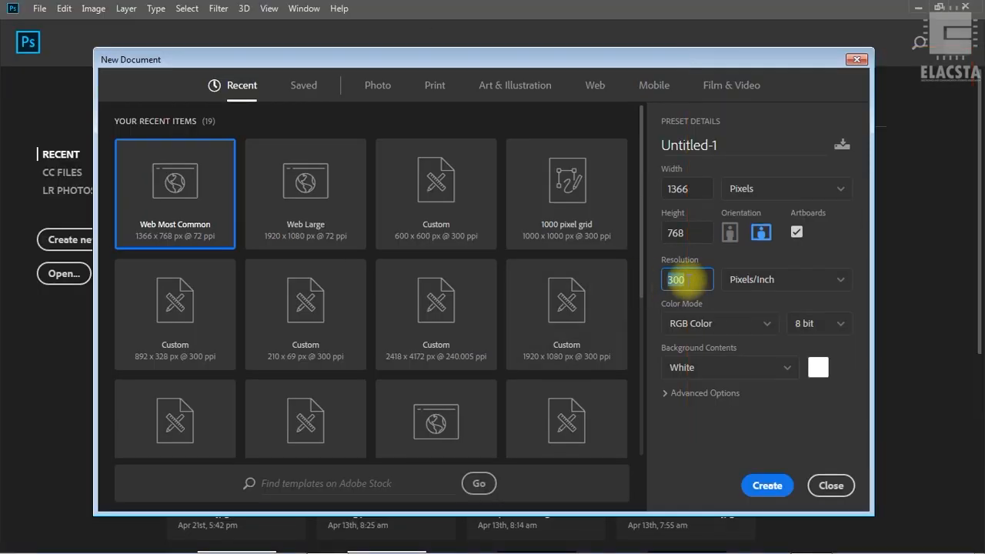
text(72)
double_click(685, 280)
Create a document named sample from the Web Most Common preset: 1366 x 768 pixels, 72 pixels per inch, RGB Color, white background
click(597, 89)
text(300)
double_click(656, 279)
text(72)
click(736, 370)
click(779, 375)
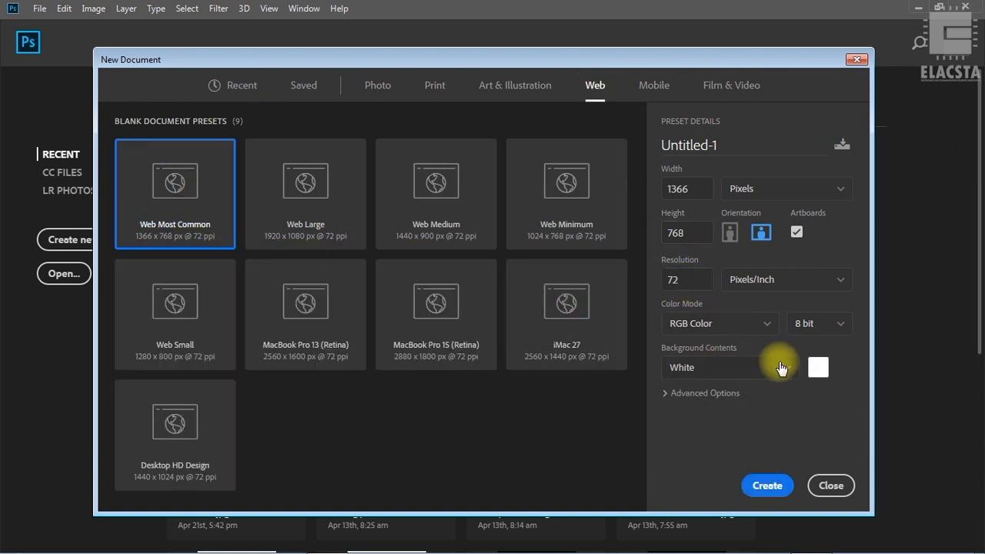
double_click(732, 144)
text(sample)
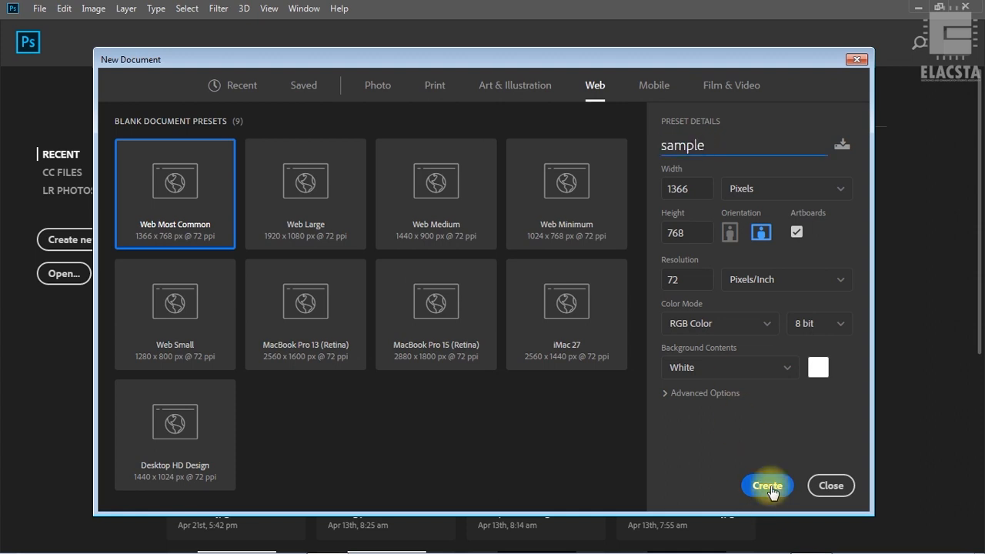
click(767, 485)
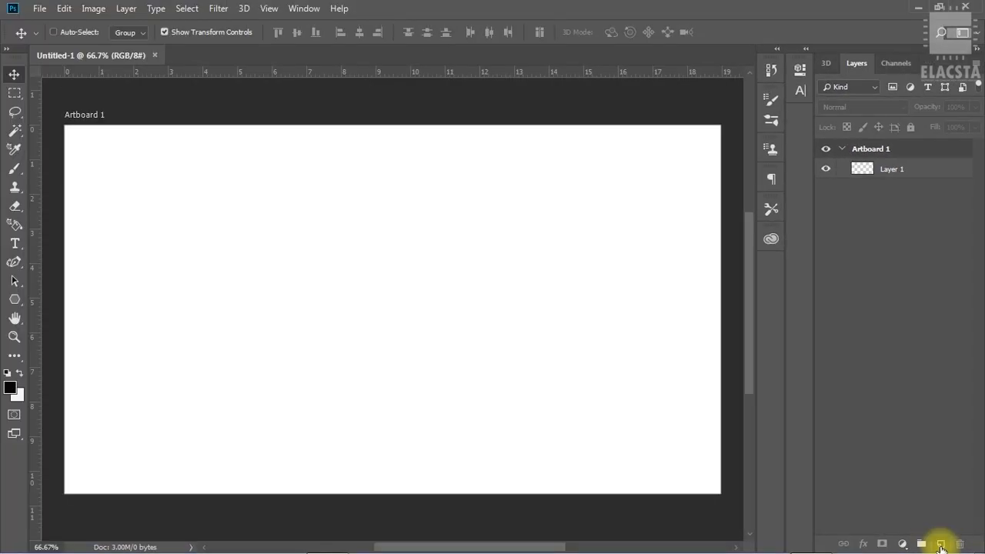
Add a new layer above Layer 1 and open its name for editing
click(916, 532)
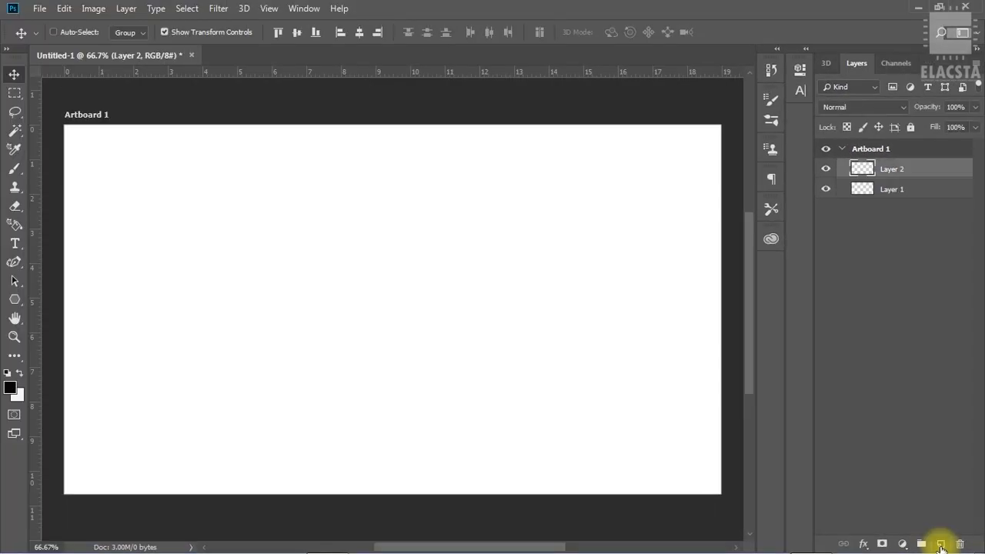
double_click(895, 170)
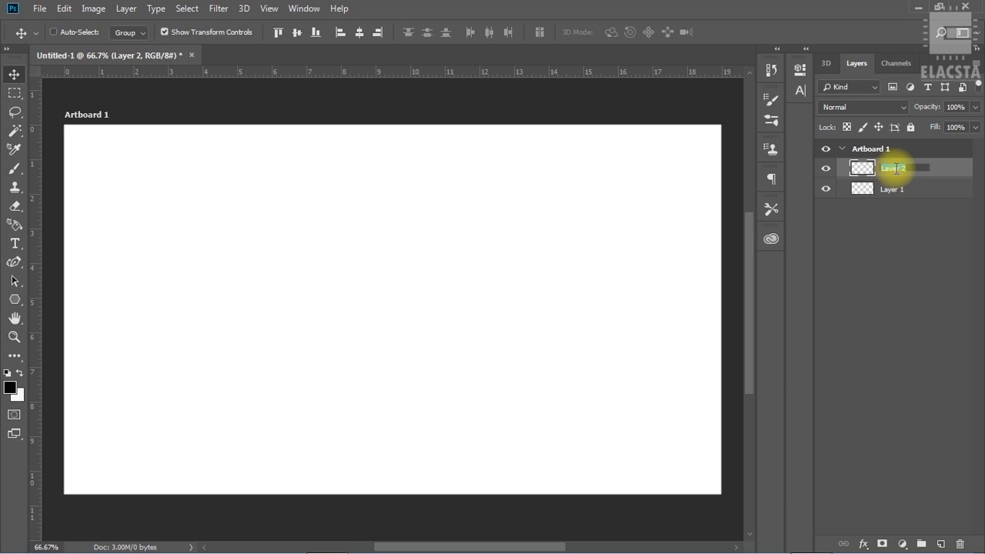
click(909, 230)
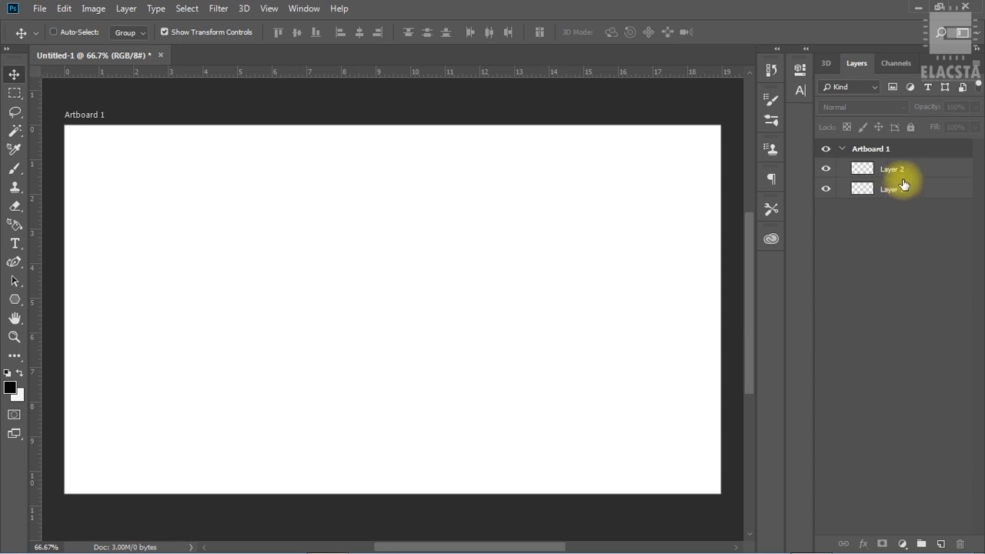
Lock all attributes of Layer 2 and unlock them again
click(928, 172)
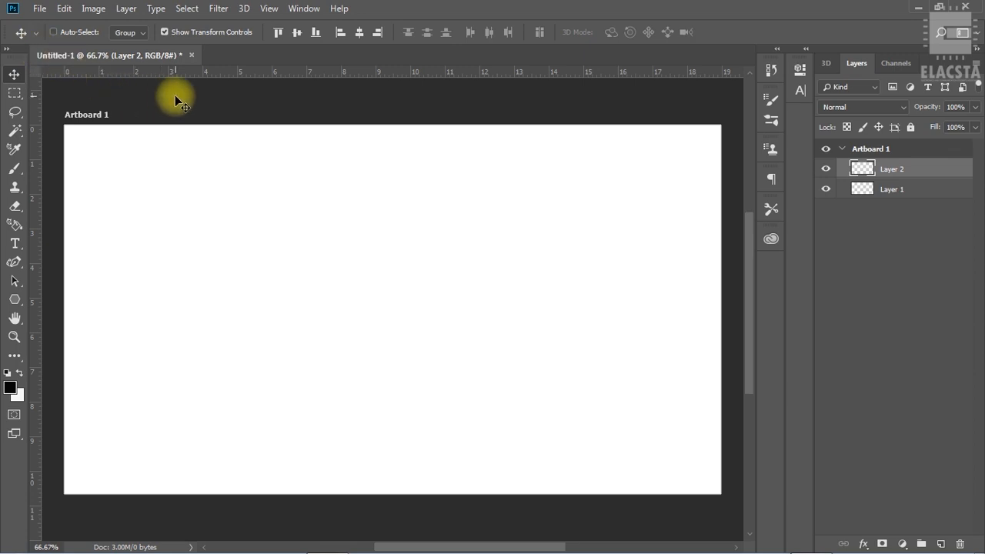
click(910, 127)
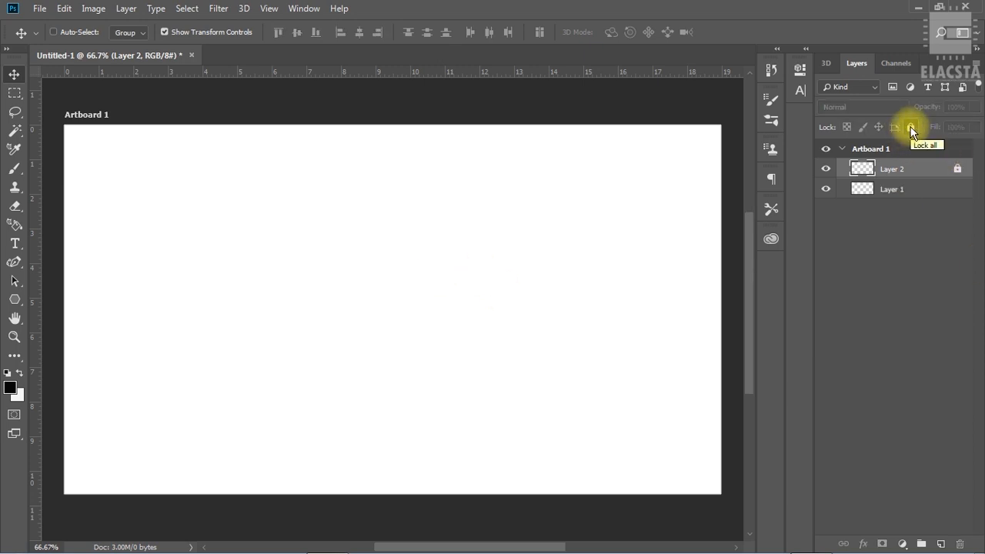
click(911, 127)
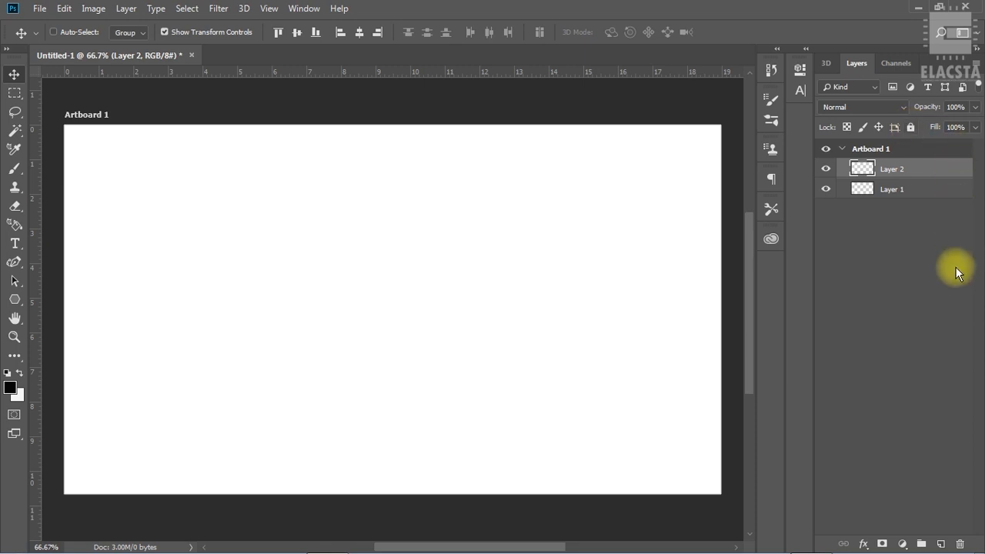
Open the layer style settings of Layer 1 and try its effects, from Bevel & Emboss and Stroke to Outer Glow and Drop Shadow
click(928, 420)
click(930, 194)
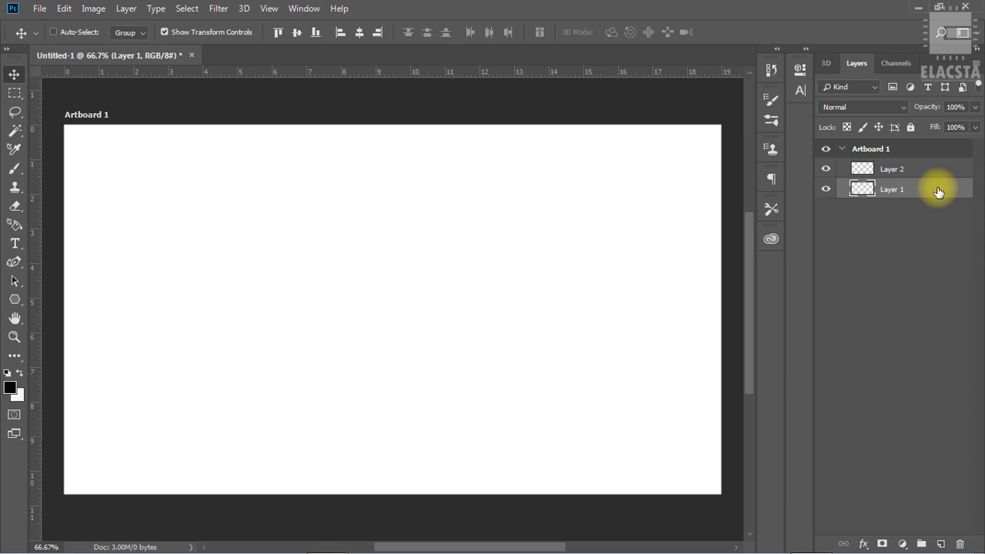
double_click(938, 191)
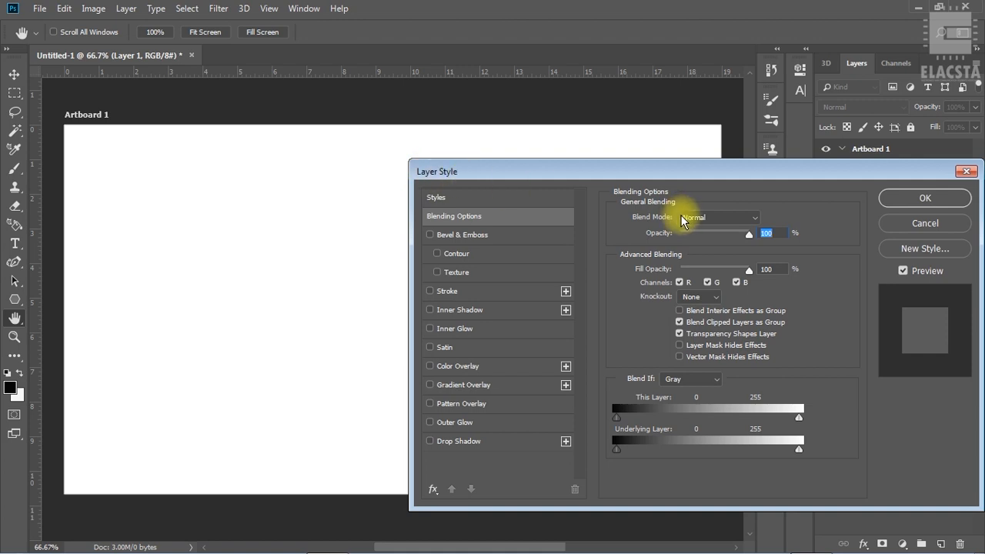
click(504, 235)
click(499, 254)
click(500, 295)
click(502, 310)
click(505, 329)
click(508, 367)
click(509, 384)
click(510, 422)
click(504, 441)
Switch off the tried effects on Layer 1, including Drop Shadow, Inner Glow and Stroke, and accept the layer style settings
click(428, 441)
click(429, 422)
click(429, 385)
click(430, 367)
click(429, 328)
click(430, 310)
click(429, 235)
click(429, 291)
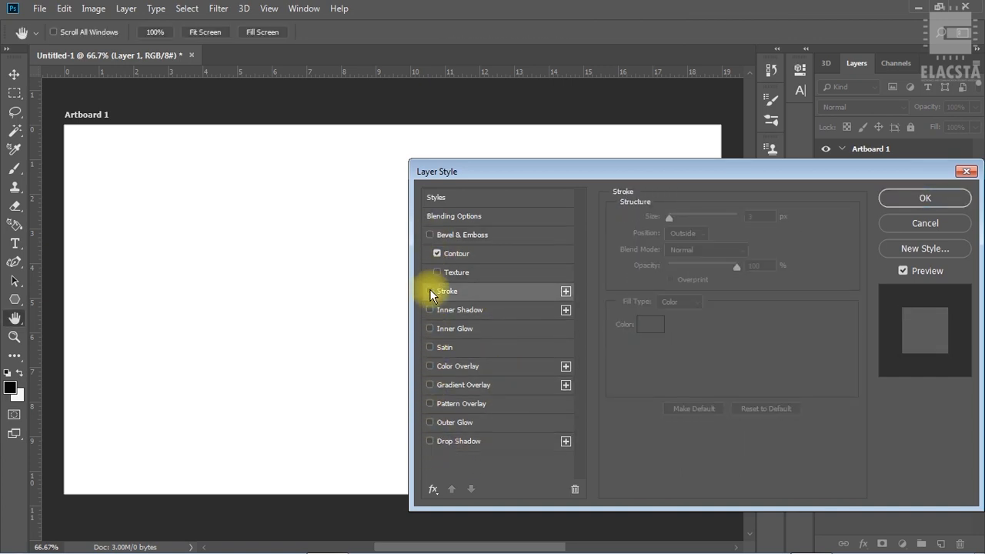
click(927, 197)
Add a third empty layer at the top of the artboard and deselect it
key(ctrl+shift+alt+n)
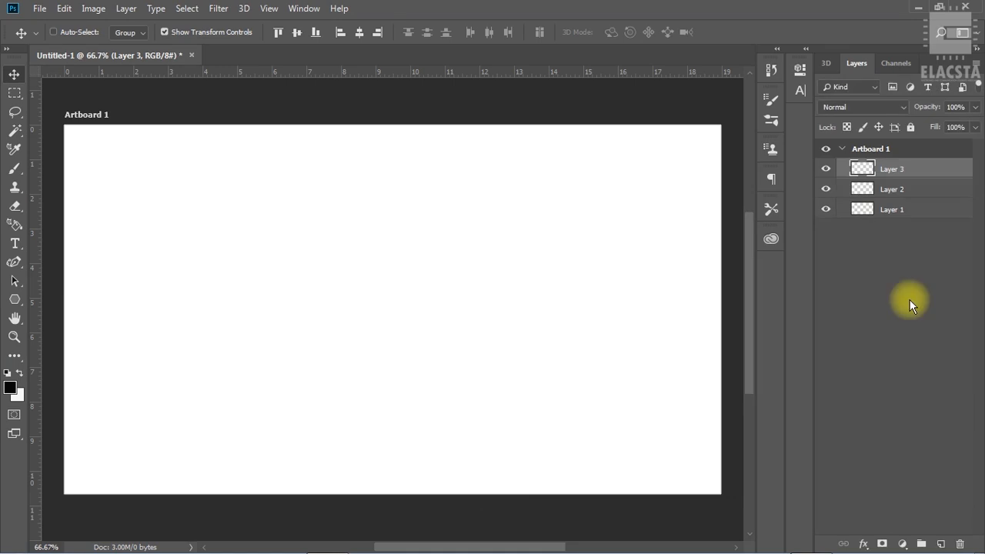
click(910, 300)
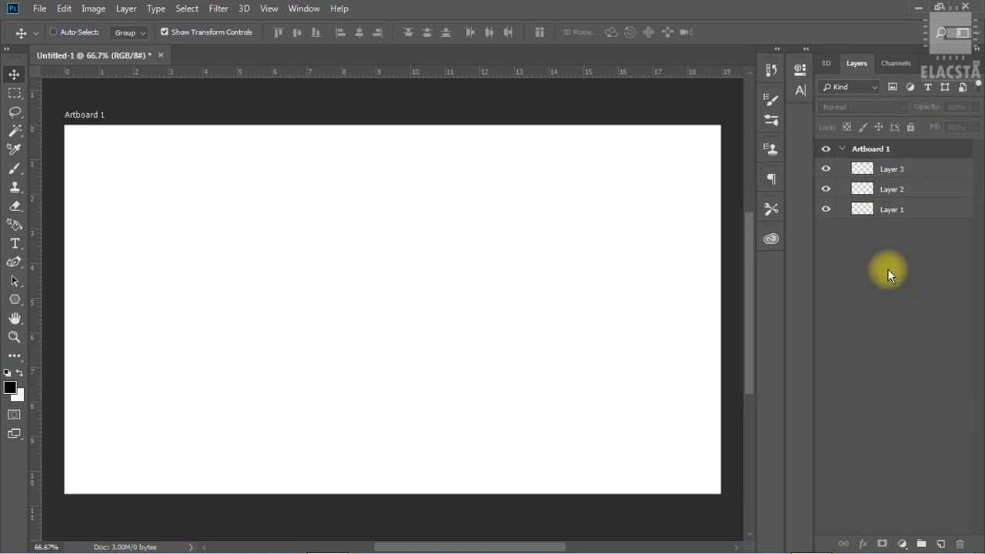
Group Layer 1, Layer 2 and Layer 3 together and expand the new group
click(924, 209)
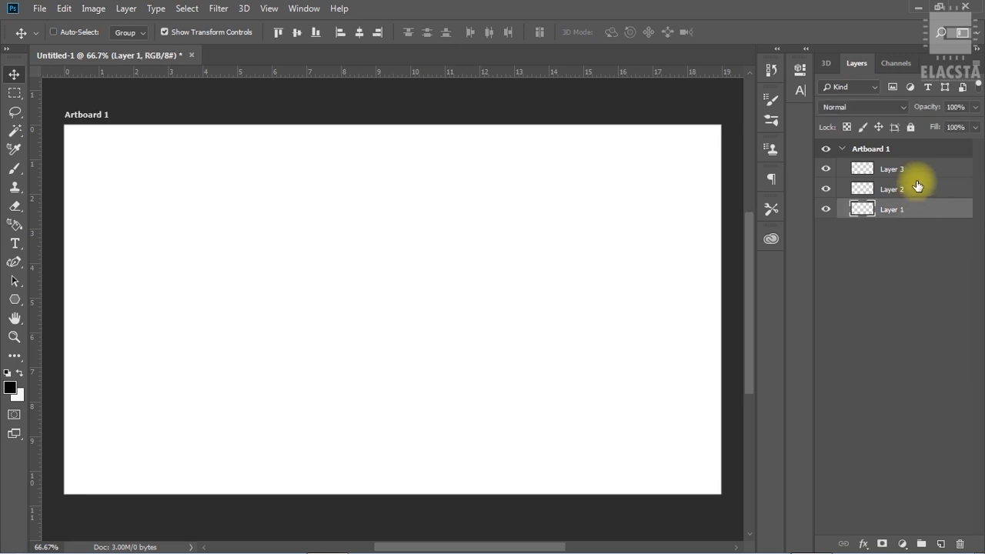
shift+click(927, 169)
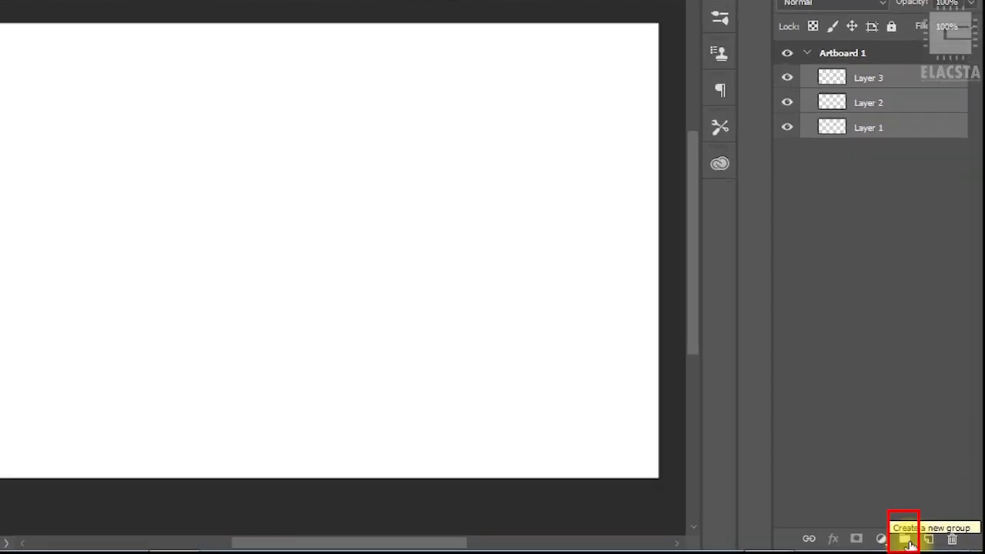
click(908, 542)
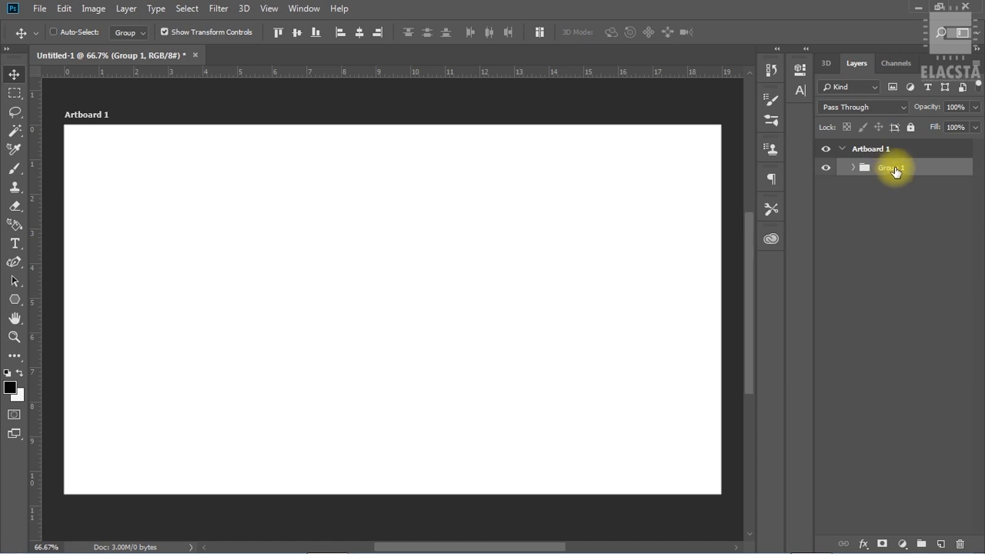
click(852, 168)
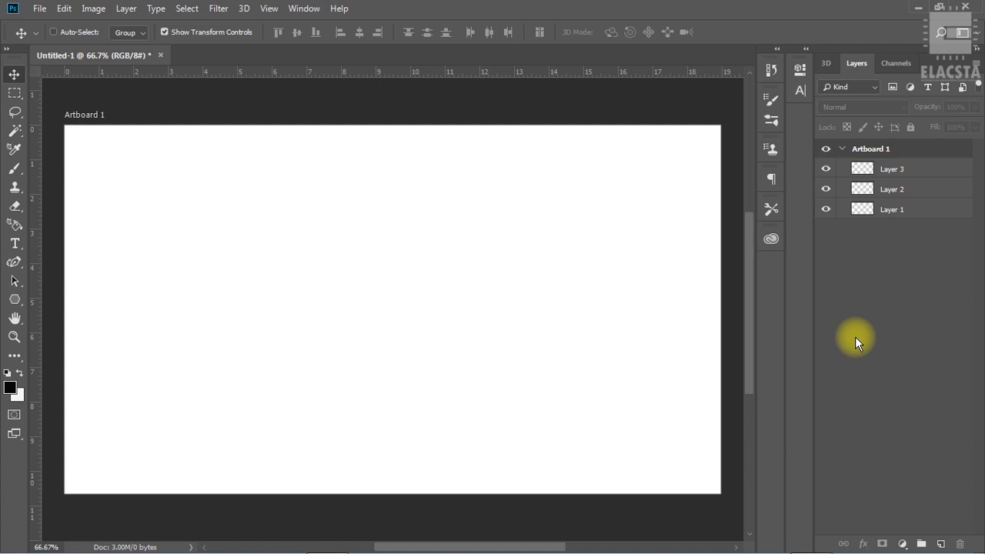
Add a vertical guide at the 50% position of the canvas
click(270, 8)
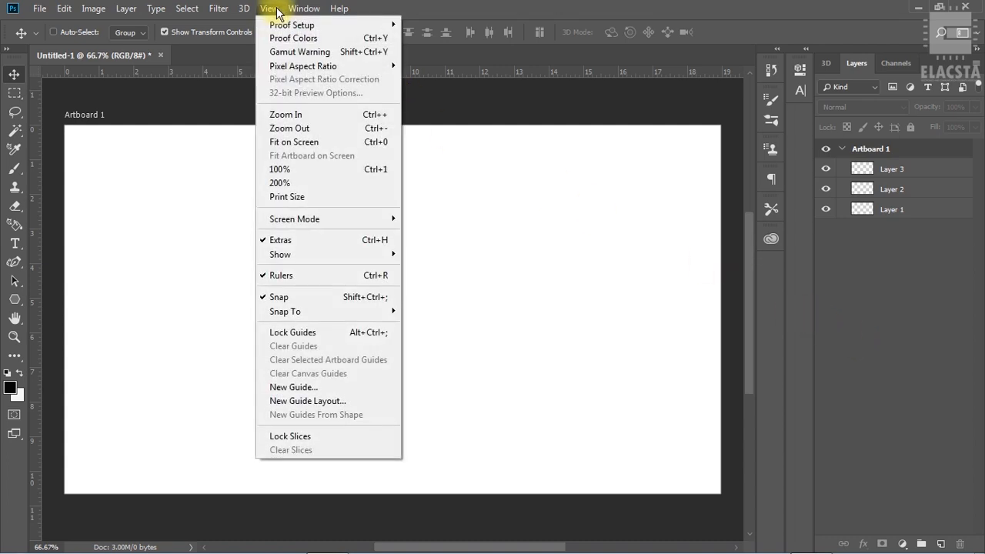
click(355, 388)
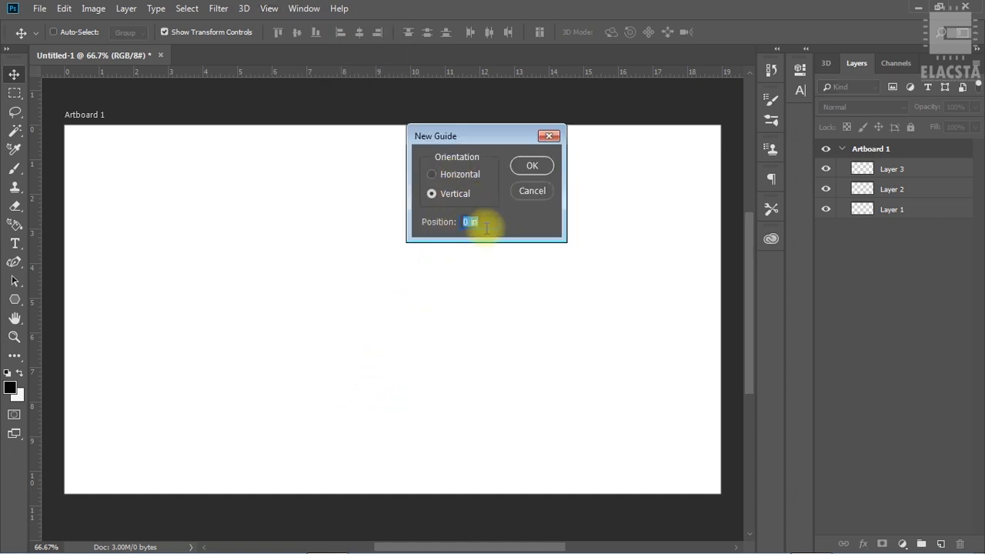
text(50%)
mouse_move(485, 223)
mouse_down()
mouse_move(458, 225)
mouse_move(485, 223)
mouse_up()
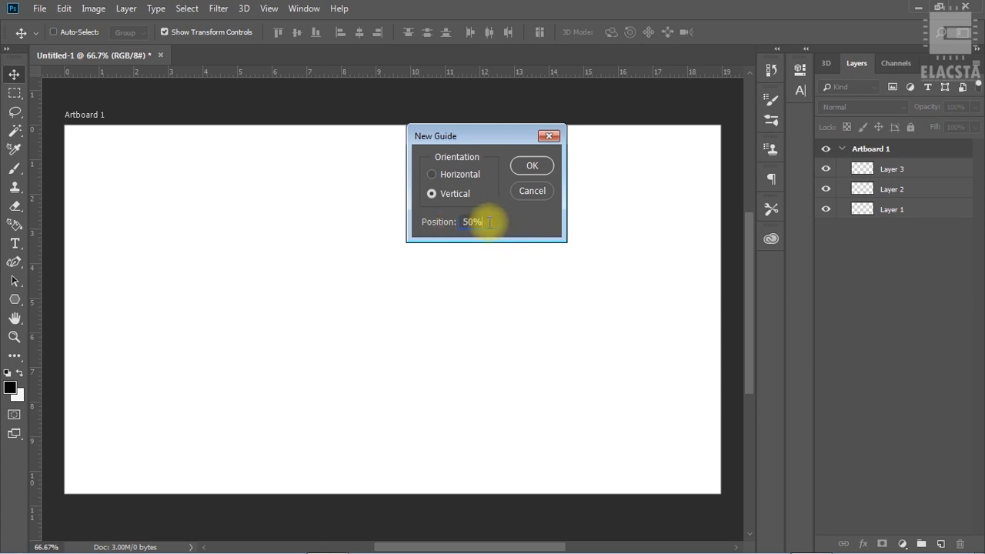
click(524, 166)
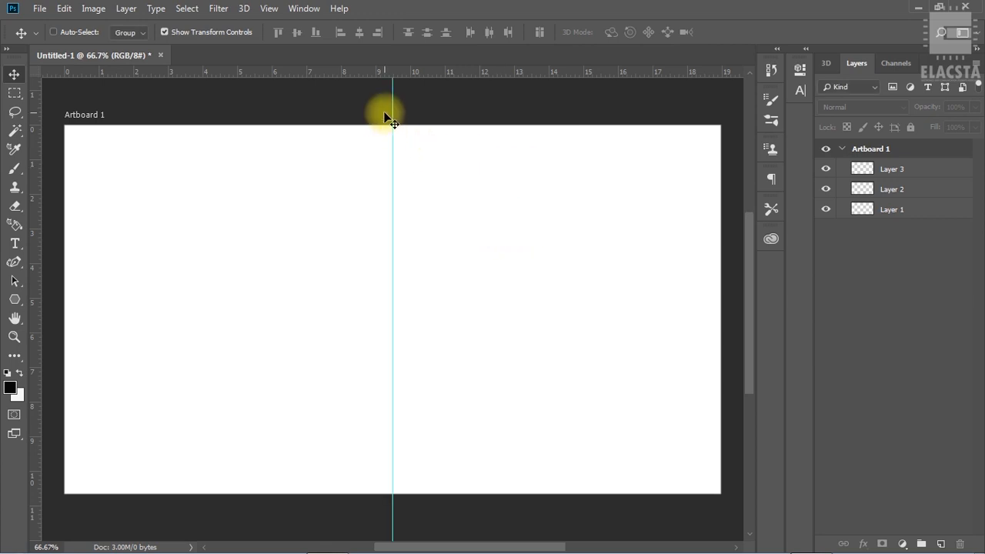
Add a horizontal guide at the 50% position of the canvas
click(269, 8)
click(322, 386)
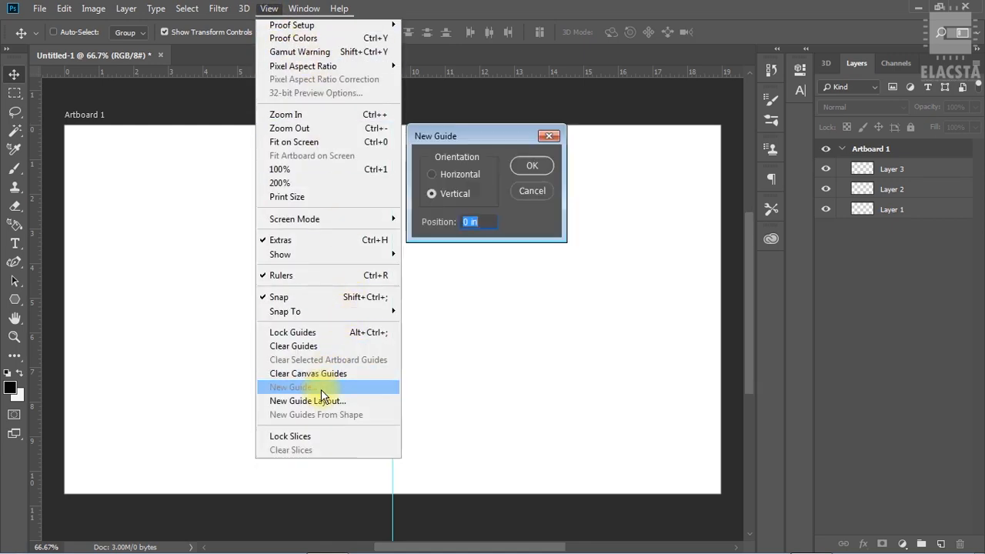
click(432, 174)
text(50%)
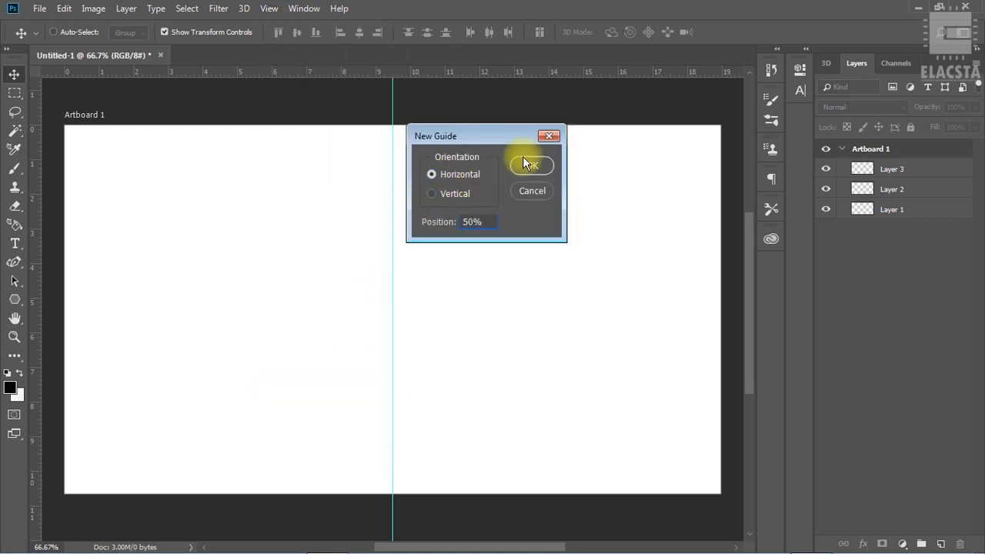
click(523, 163)
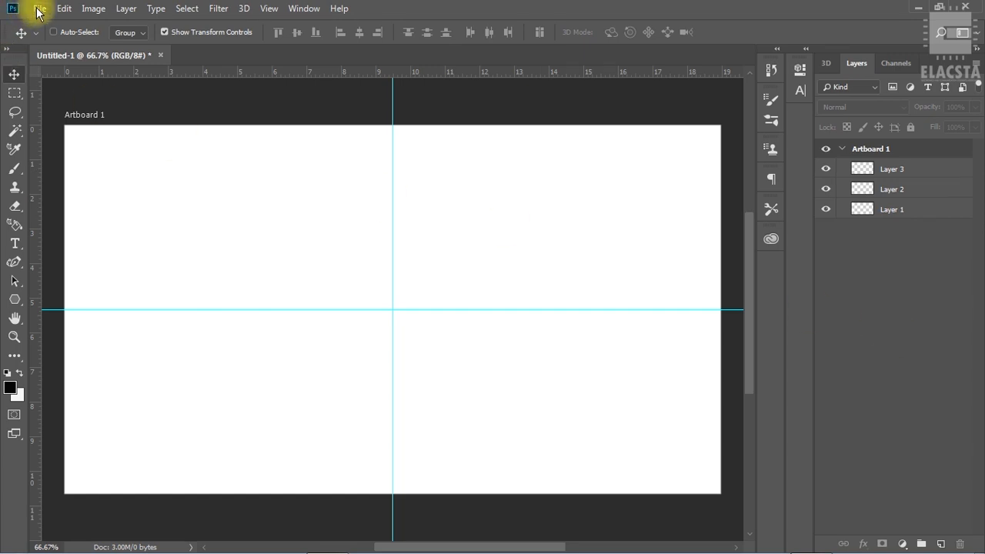
Open the Lighthouse picture from the Sample Pictures folder as a separate document
click(38, 8)
click(65, 41)
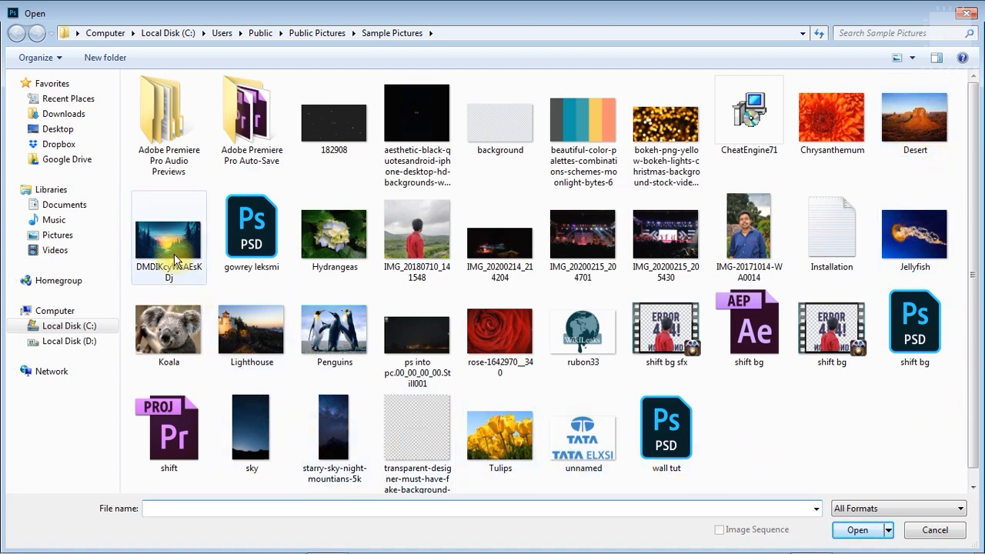
click(257, 333)
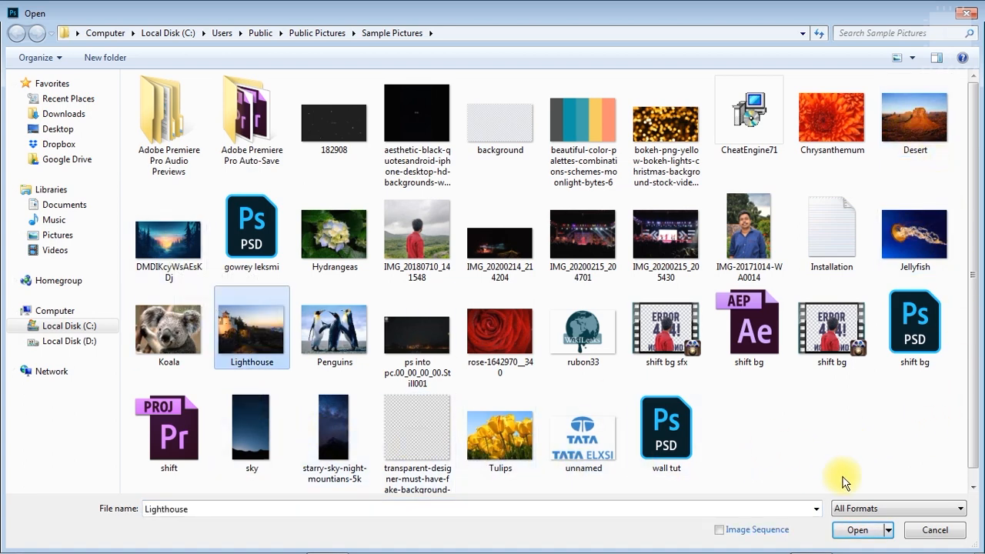
click(859, 530)
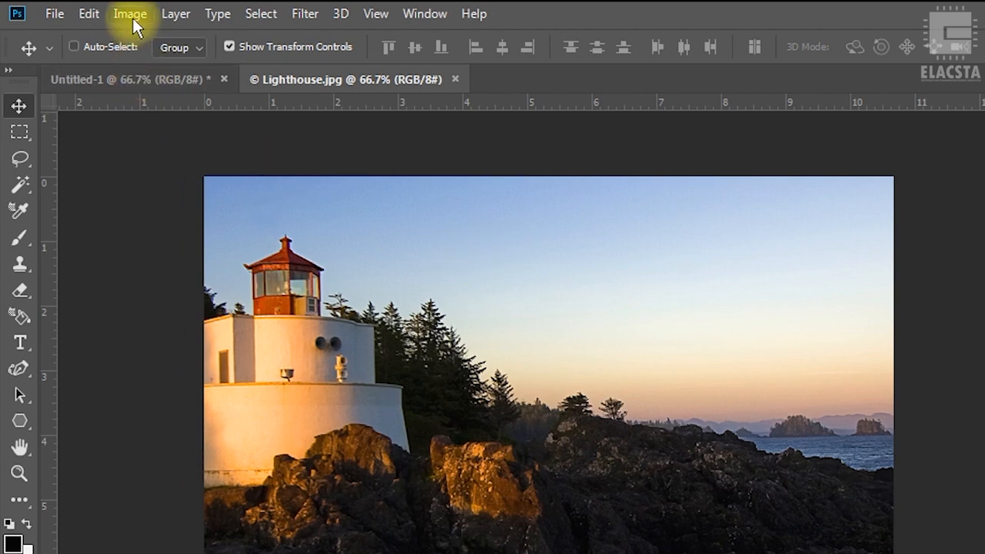
Apply a Brightness/Contrast adjustment to the lighthouse photo
click(129, 13)
mouse_move(297, 67)
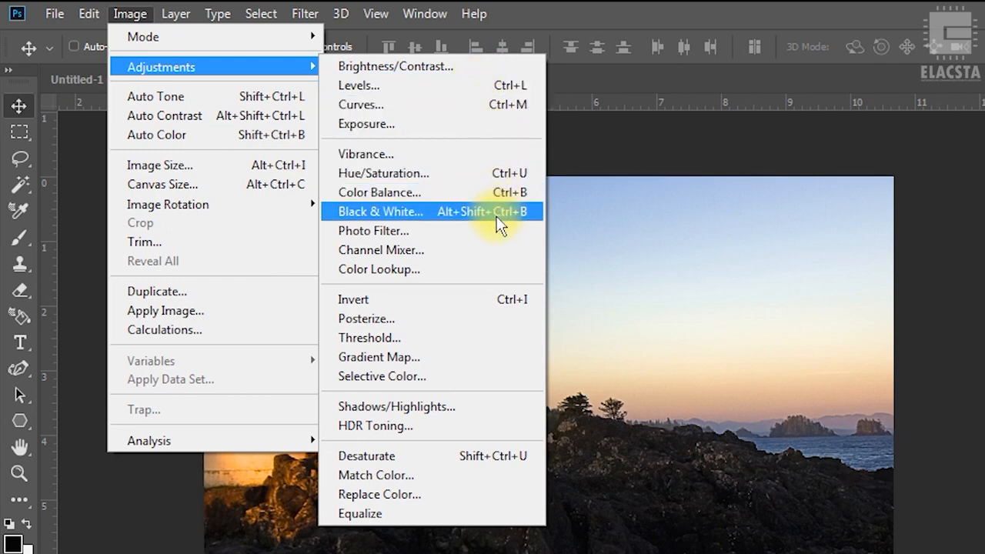
click(467, 71)
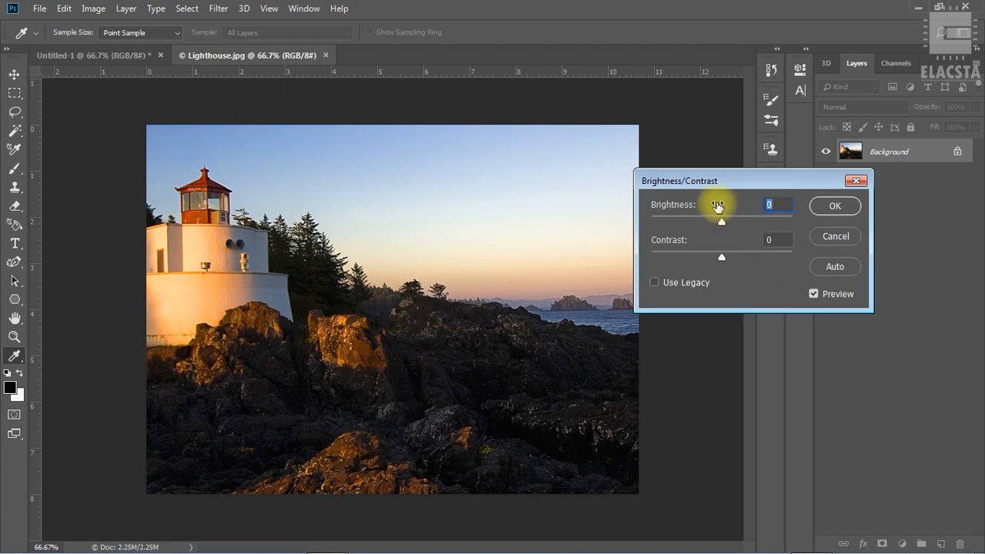
mouse_move(724, 224)
mouse_down()
mouse_move(774, 227)
mouse_move(715, 223)
mouse_up()
click(722, 256)
click(835, 206)
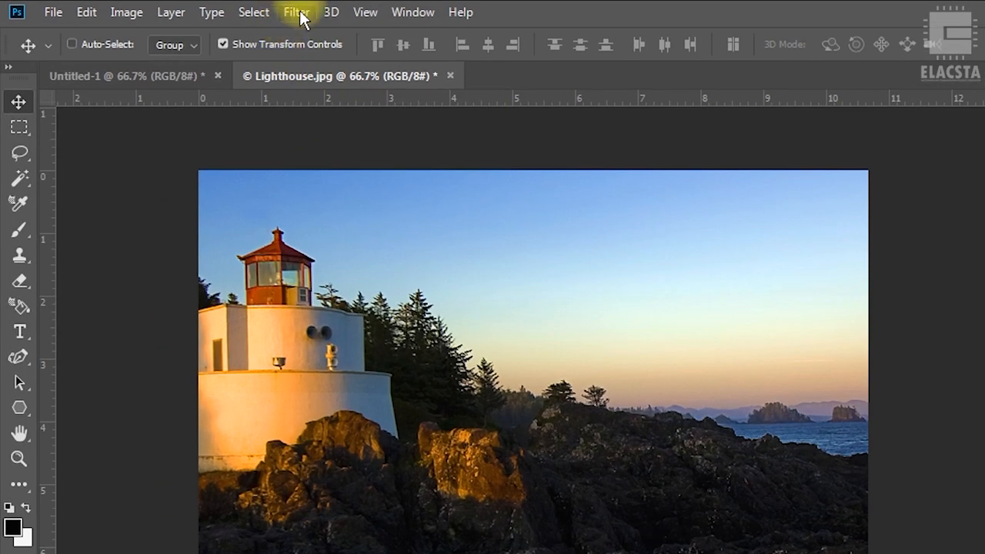
Preview Cutout, Sponge and filters from other categories of the Filter Gallery on the lighthouse photo, and cancel the gallery
click(301, 14)
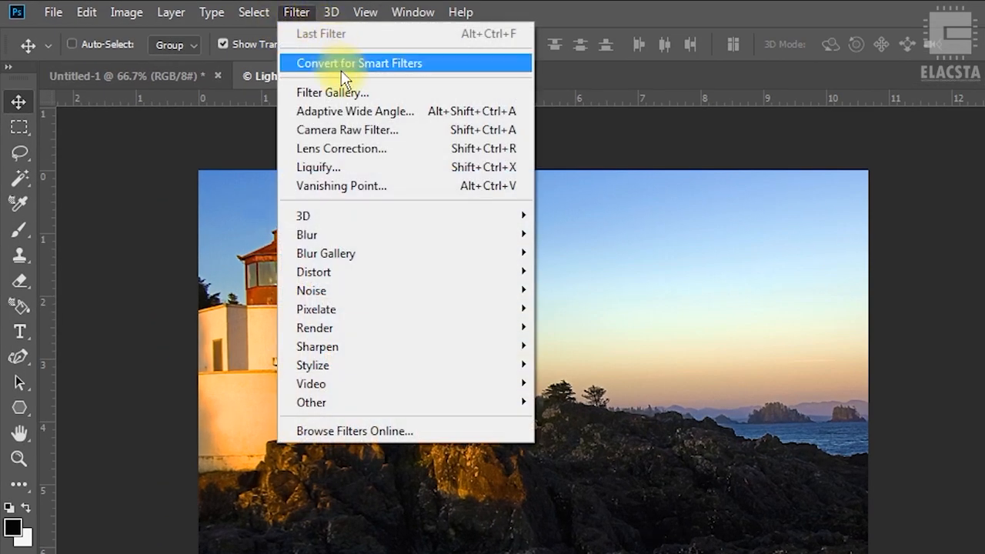
click(395, 92)
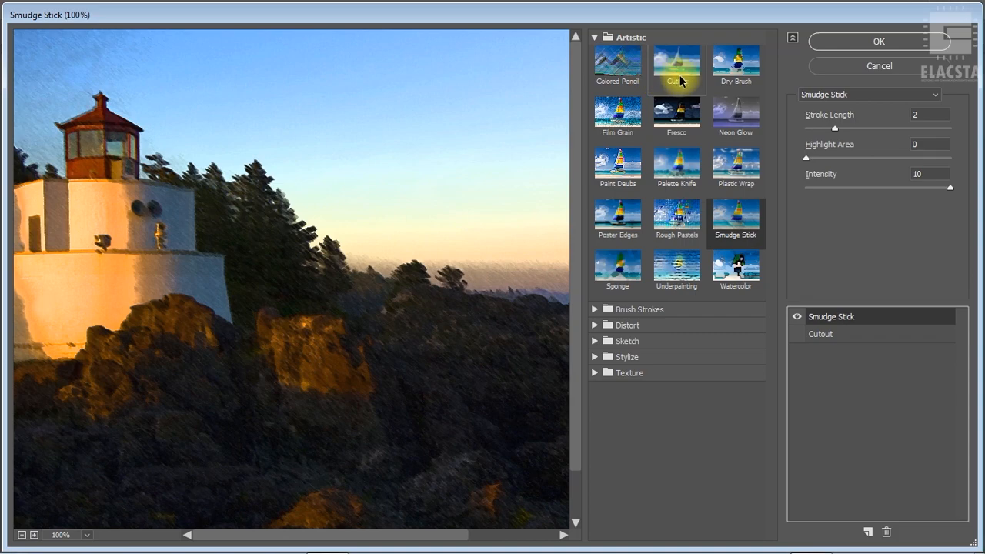
click(679, 65)
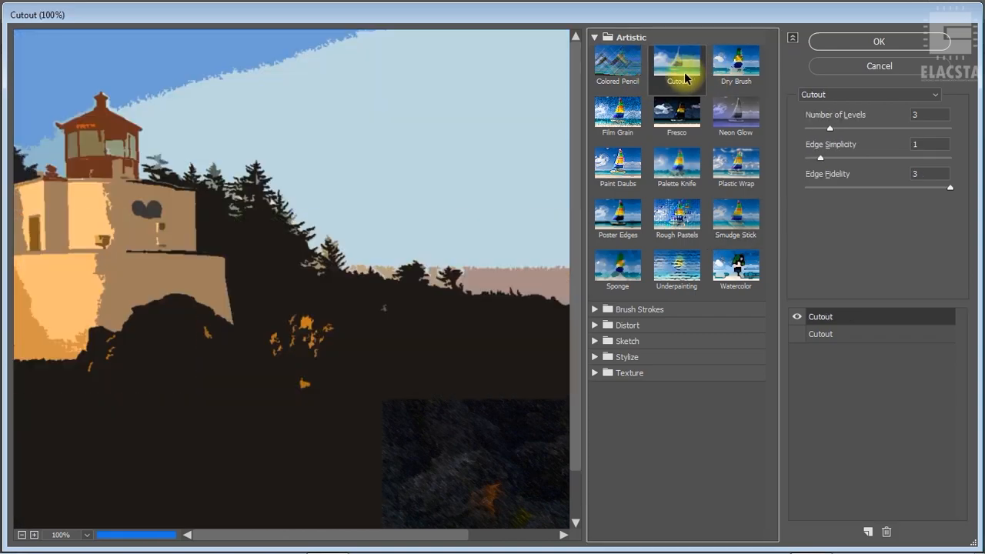
click(617, 265)
click(616, 341)
click(735, 519)
drag(772, 277, 763, 359)
click(594, 244)
click(595, 372)
click(677, 397)
click(738, 403)
click(736, 267)
drag(895, 129, 979, 123)
click(889, 67)
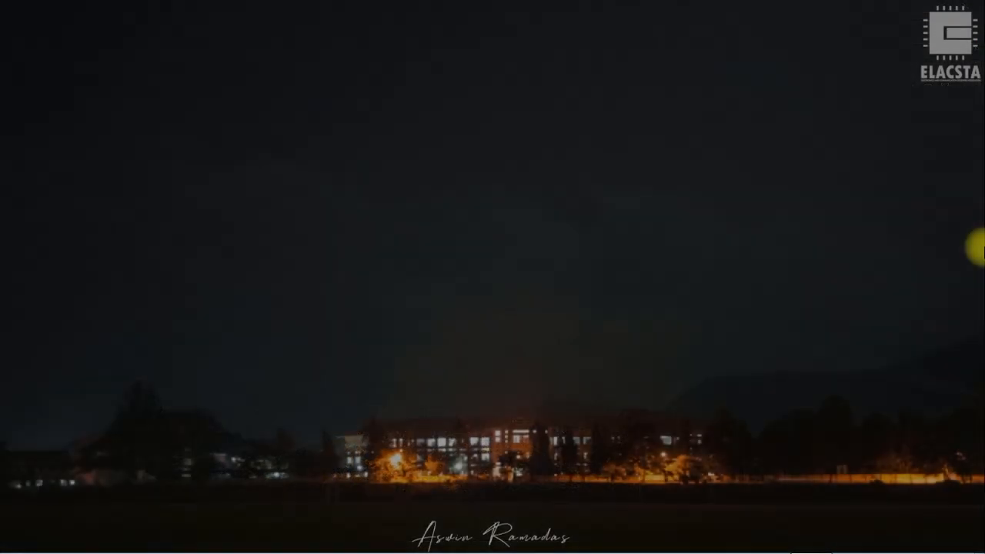